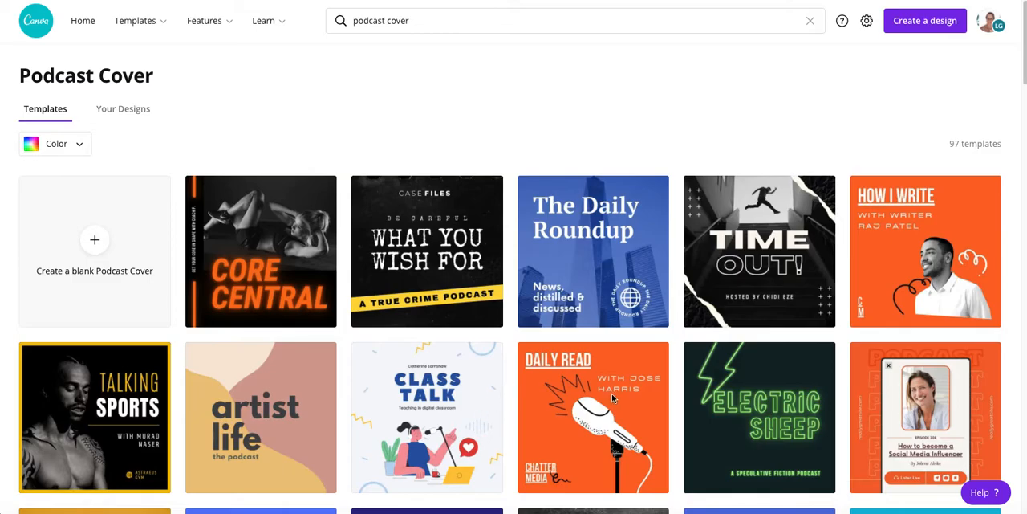
# Browse the podcast cover templates and start a blank Podcast Cover design
pyautogui.scroll(-4, 608, 396)
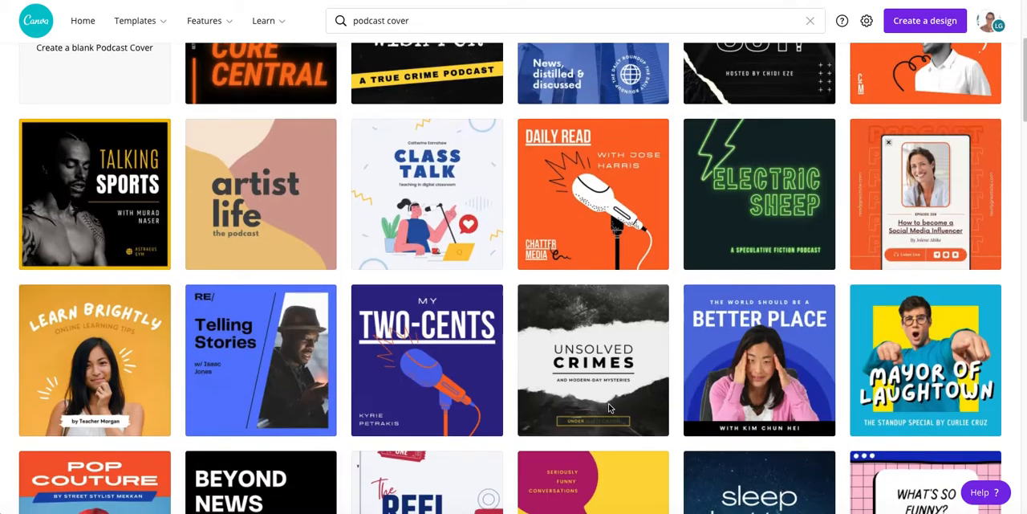
pyautogui.scroll(-12, 608, 403)
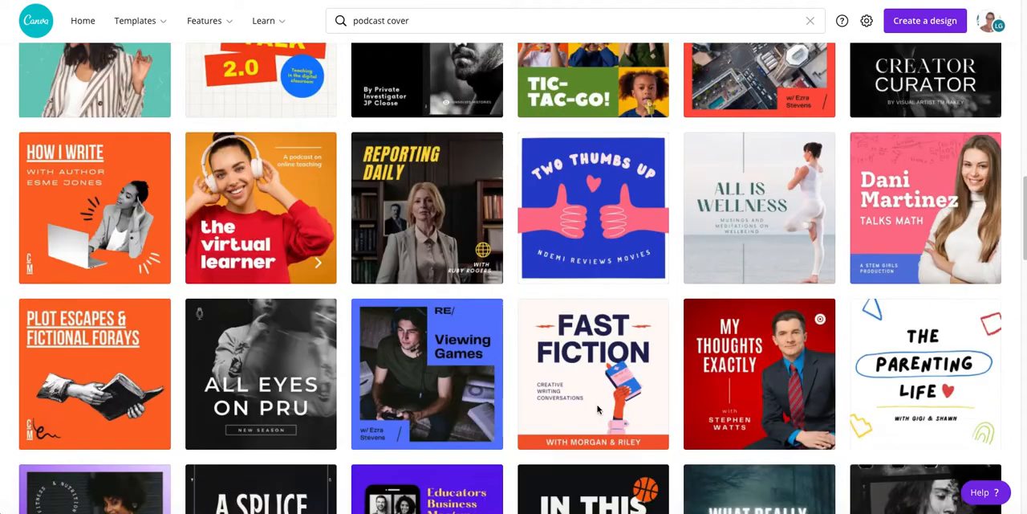
pyautogui.scroll(-12, 598, 409)
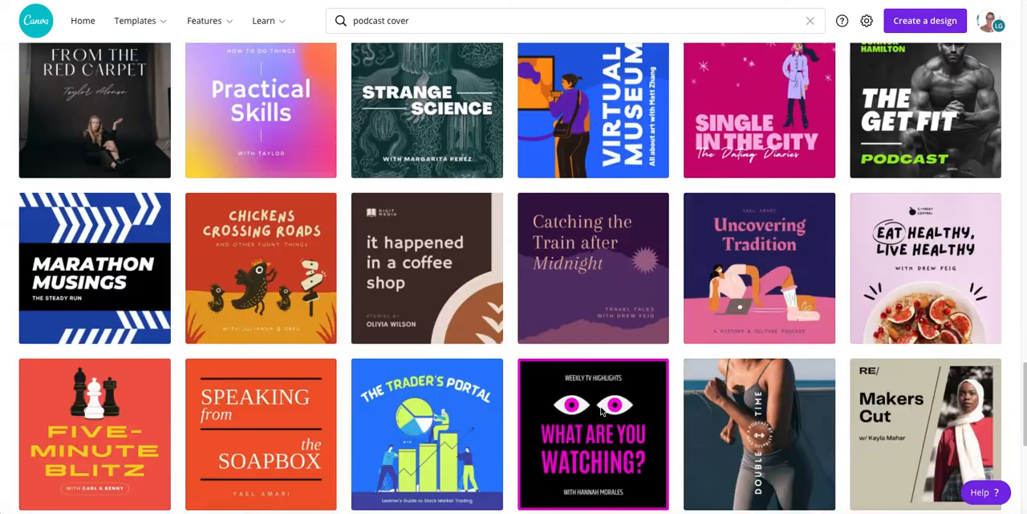
pyautogui.scroll(-4, 601, 413)
pyautogui.scroll(20, 601, 414)
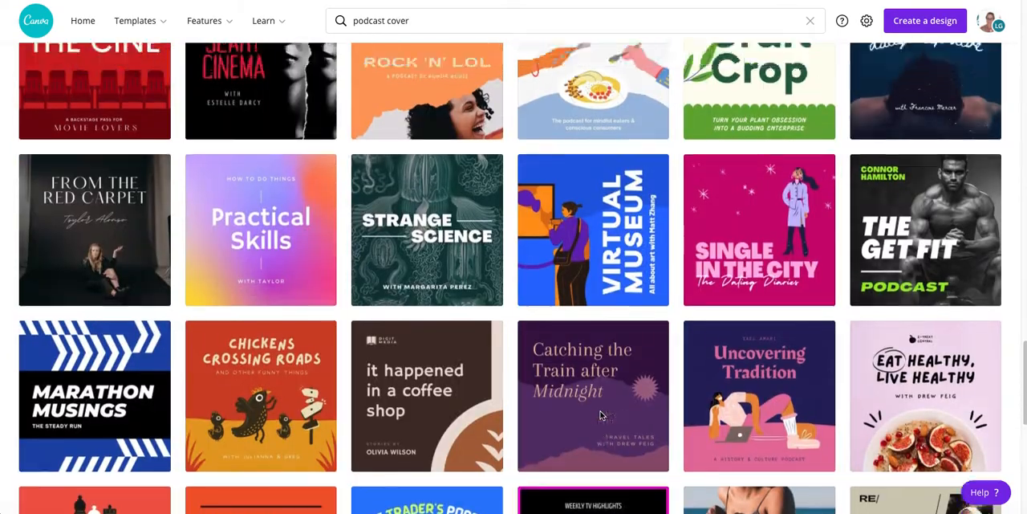
pyautogui.scroll(15, 606, 413)
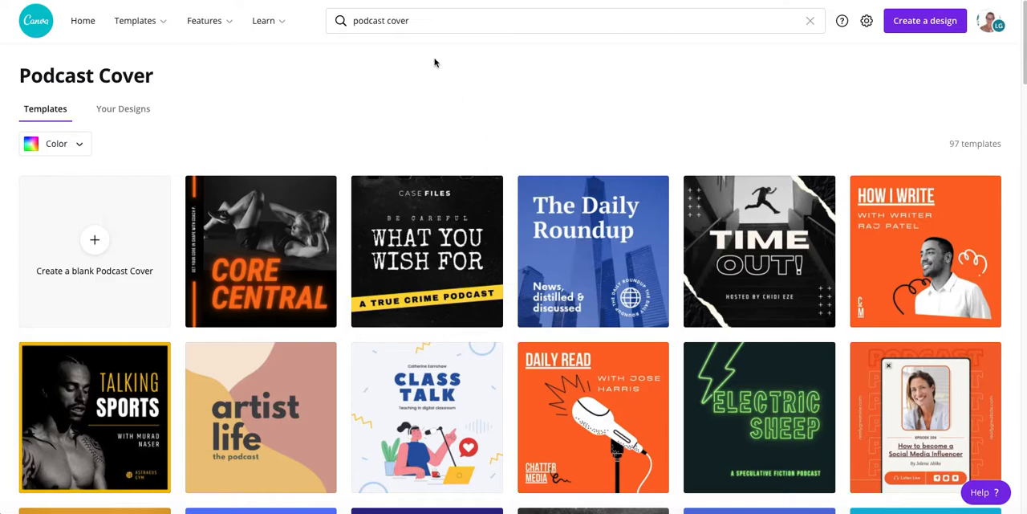
pyautogui.click(97, 243)
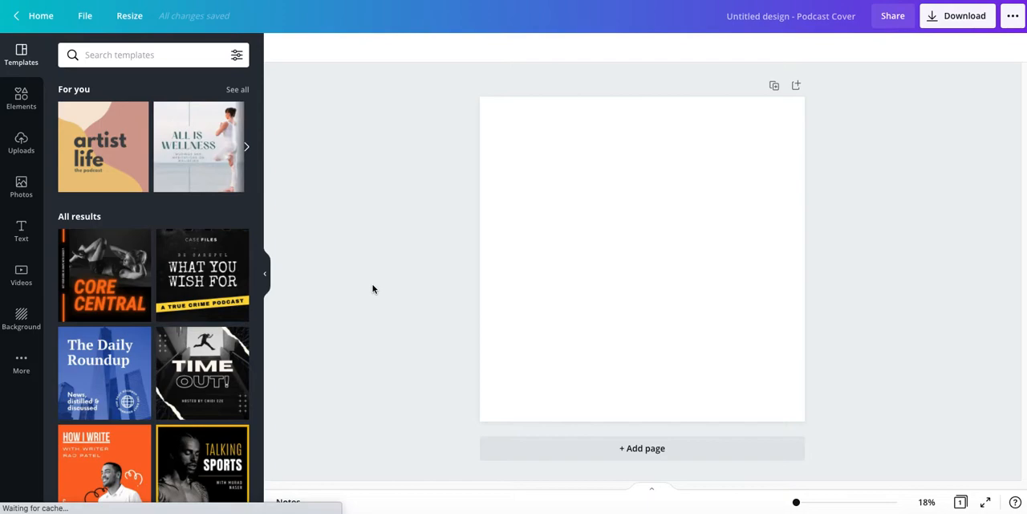
# Set the blank page's background to the pale mint green from the Anchor Online Brand colours
pyautogui.click(523, 165)
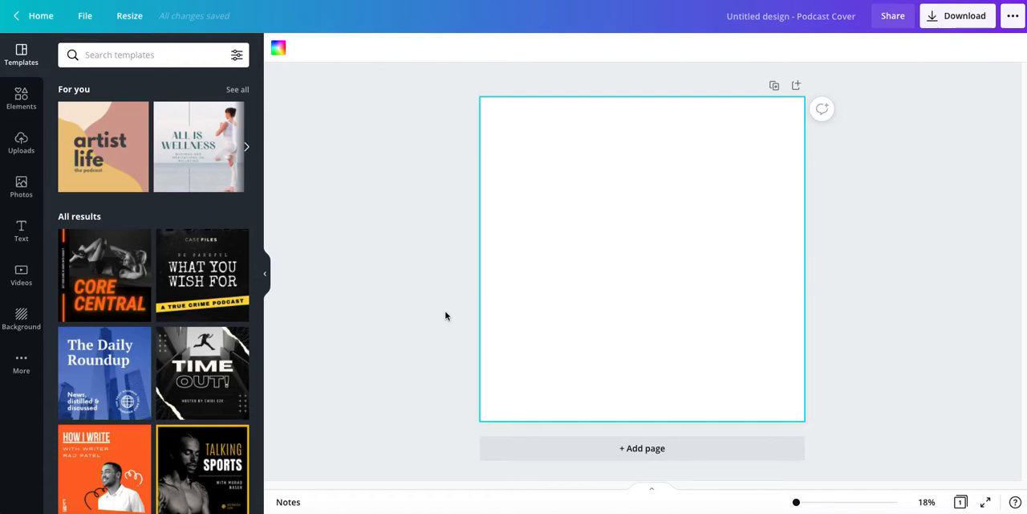
pyautogui.click(277, 51)
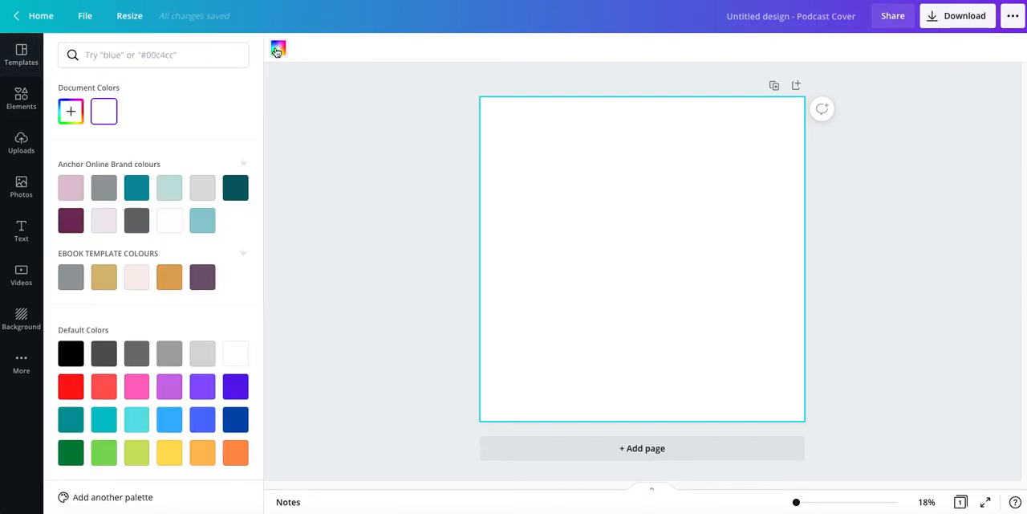
pyautogui.click(161, 197)
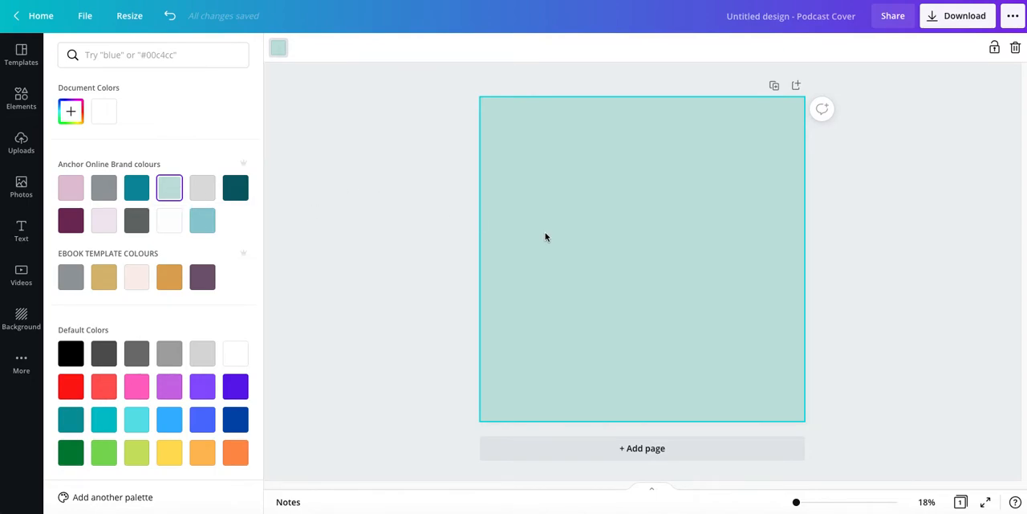
# Search the elements for "canva", add the white Canva wordmark, enlarge it and place it against the page's right side
pyautogui.click(21, 98)
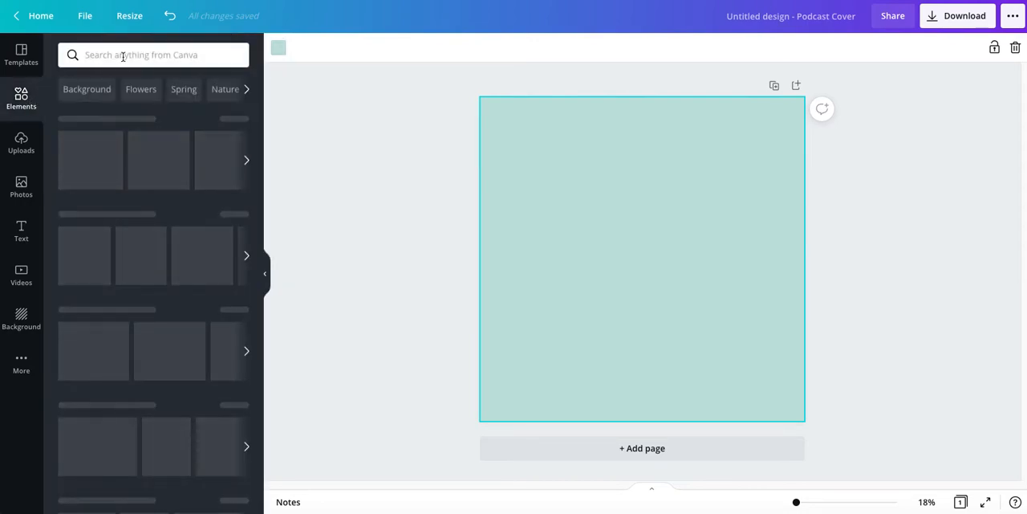
pyautogui.click(130, 55)
pyautogui.write('canva')
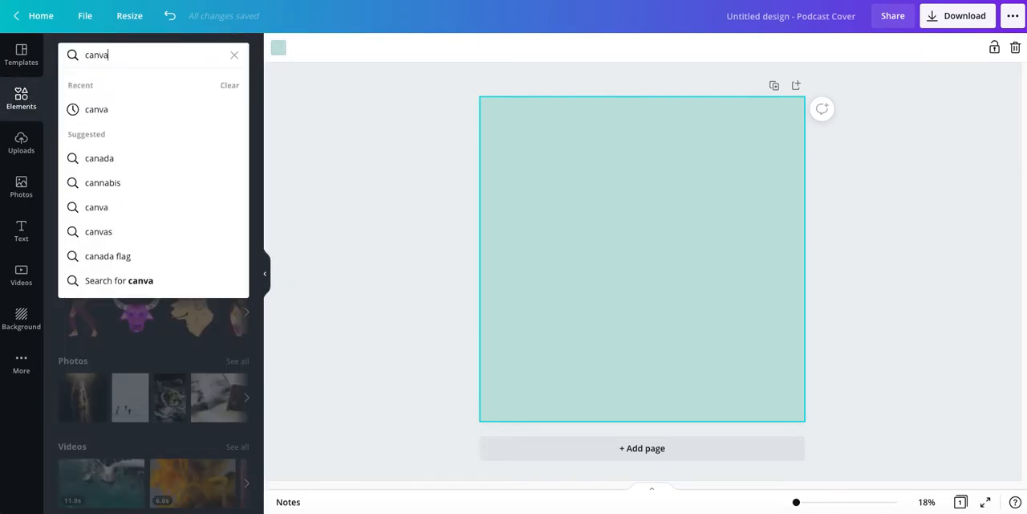
pyautogui.press('Return')
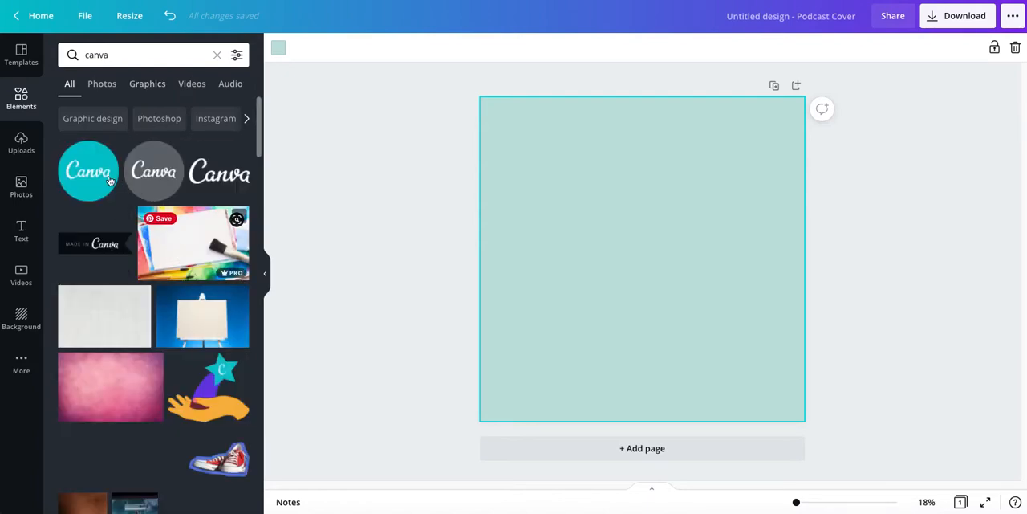
pyautogui.click(219, 174)
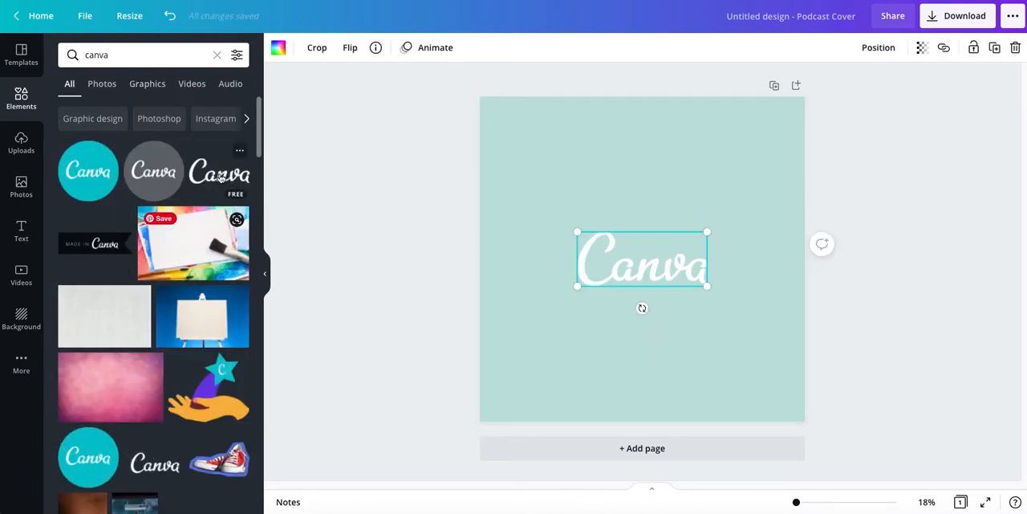
pyautogui.moveTo(578, 232); pyautogui.dragTo(535, 211)
pyautogui.moveTo(611, 252); pyautogui.dragTo(667, 241)
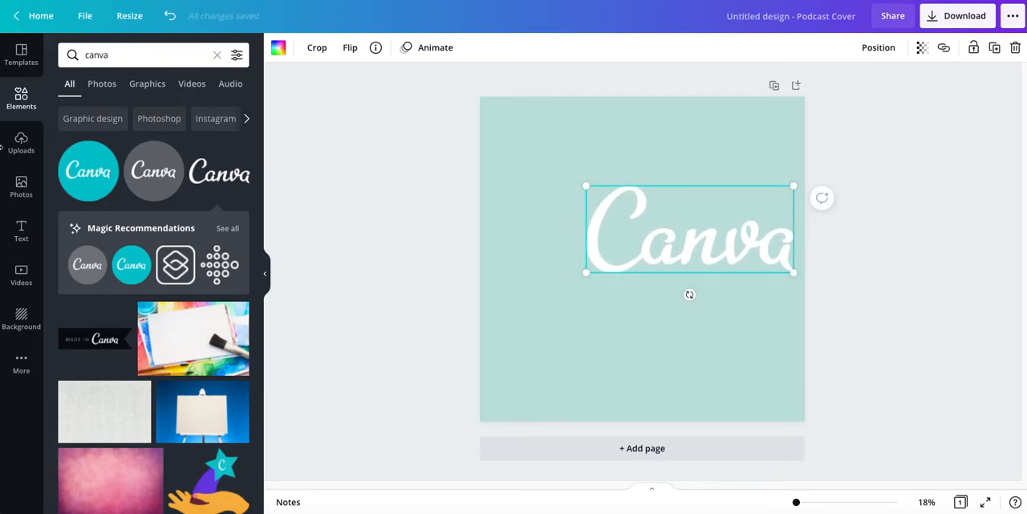
# Add the recently used hand-drawn burst lines graphic and place it in the page's upper-left corner
pyautogui.click(21, 97)
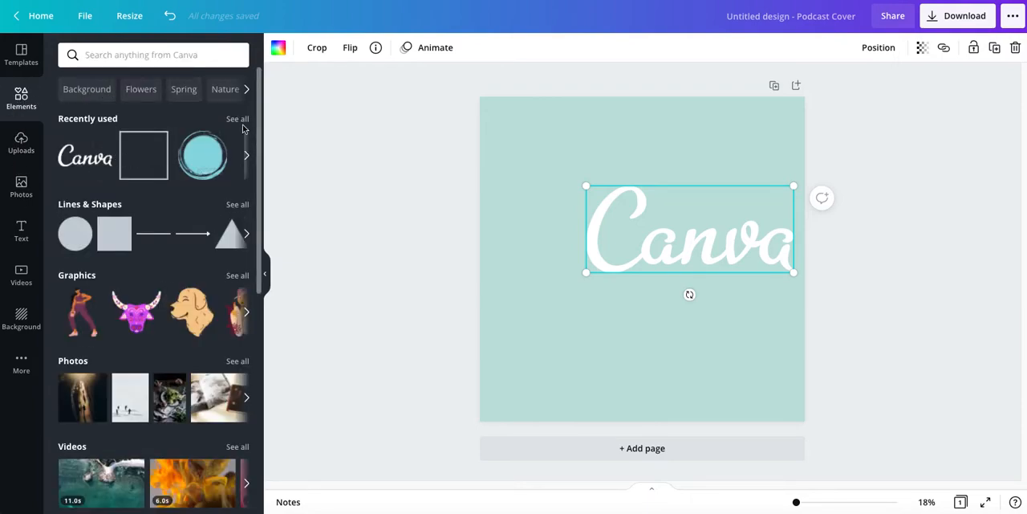
pyautogui.click(248, 161)
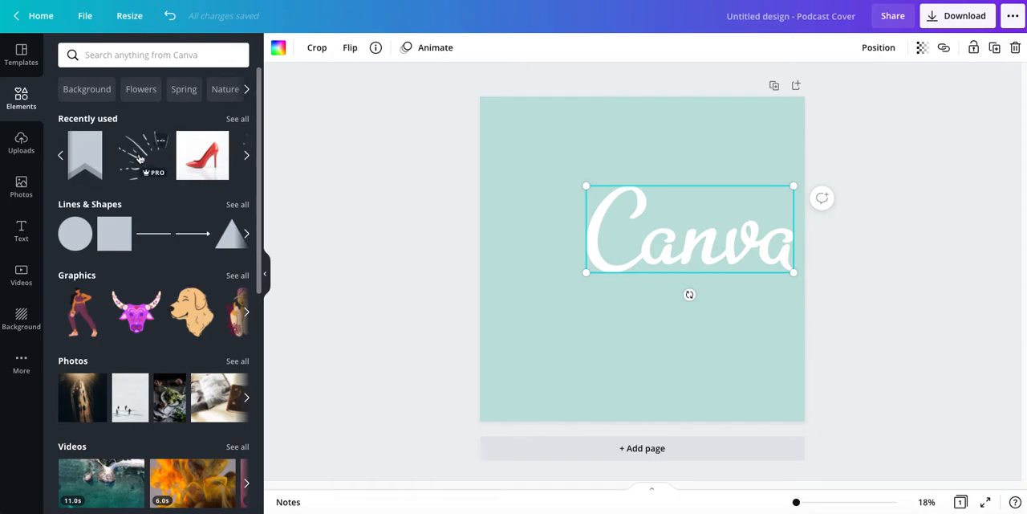
pyautogui.click(140, 159)
pyautogui.moveTo(615, 259); pyautogui.dragTo(524, 171)
# Enlarge the Canva wordmark toward the burst lines and adjust its position slightly
pyautogui.click(598, 199)
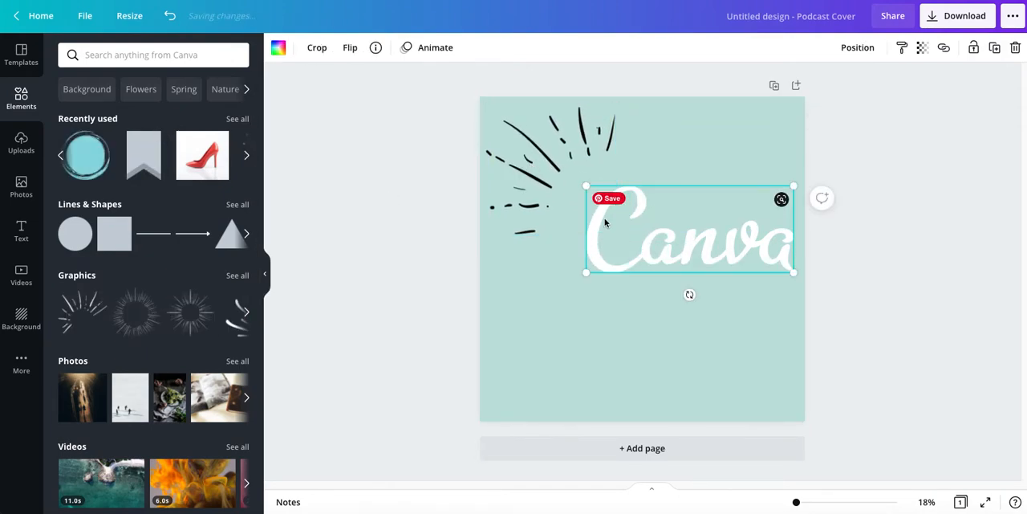
pyautogui.moveTo(586, 185); pyautogui.dragTo(551, 171)
pyautogui.moveTo(639, 239); pyautogui.dragTo(642, 235)
# Recolour the burst lines graphic to the brand white and deselect it
pyautogui.click(521, 134)
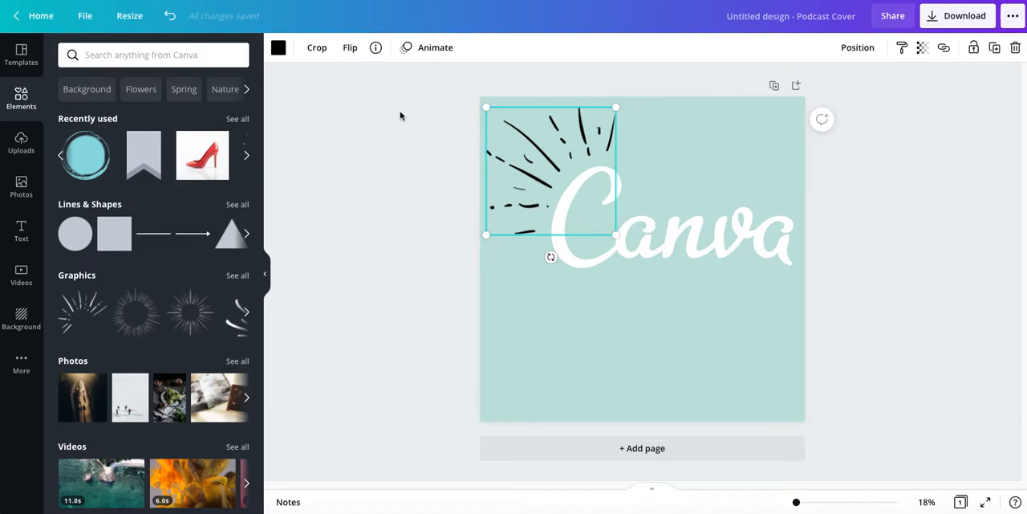
pyautogui.click(279, 48)
pyautogui.click(175, 227)
pyautogui.click(369, 273)
pyautogui.click(370, 277)
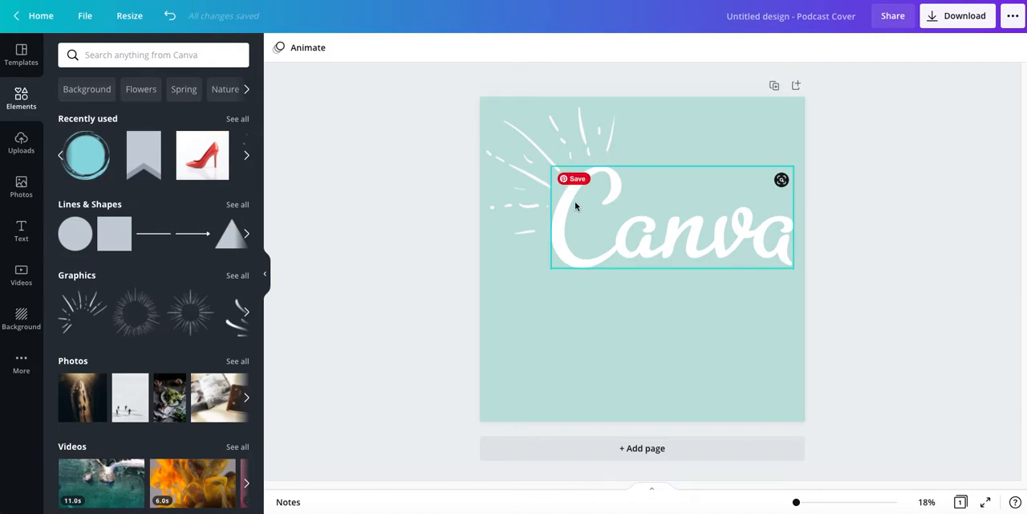
# Add the text "made simple", enlarge it to about size 274 and centre it below the Canva wordmark
pyautogui.click(574, 313)
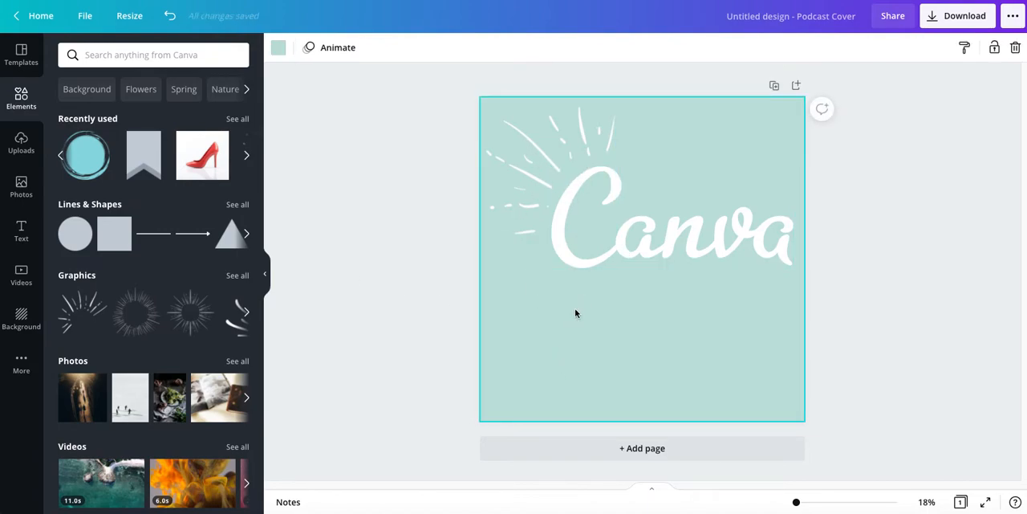
pyautogui.press('t')
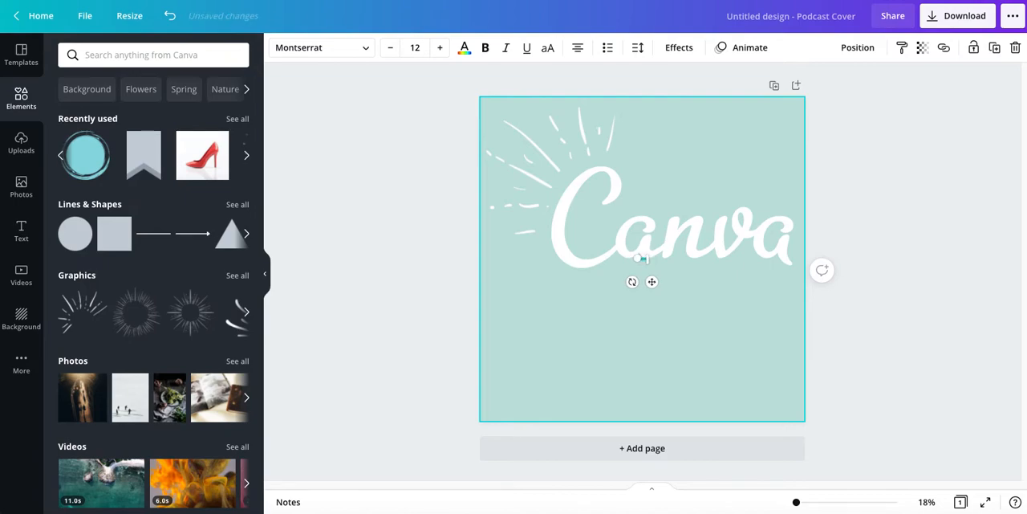
pyautogui.moveTo(648, 261); pyautogui.dragTo(851, 358)
pyautogui.moveTo(768, 282); pyautogui.dragTo(723, 324)
pyautogui.click(722, 324)
pyautogui.moveTo(753, 284); pyautogui.dragTo(630, 310)
pyautogui.moveTo(735, 327); pyautogui.dragTo(772, 331)
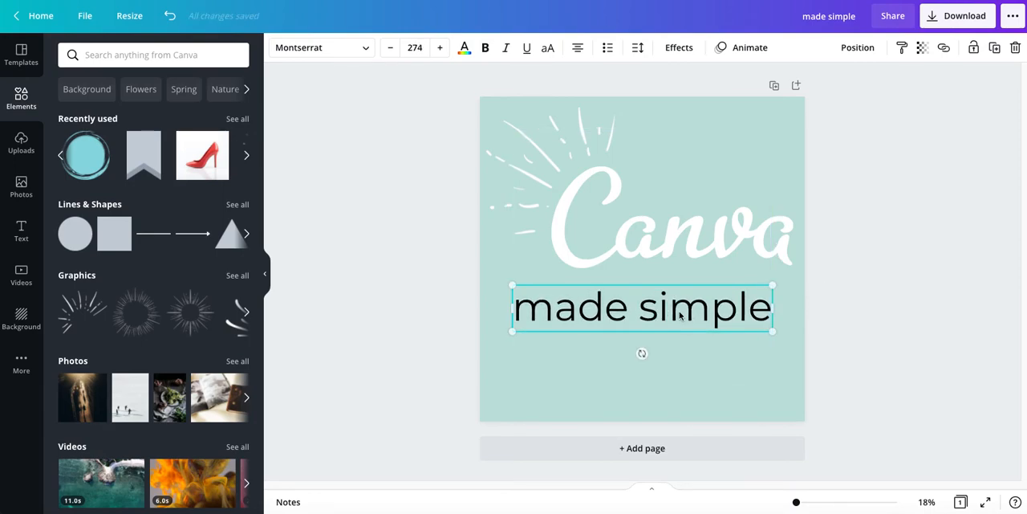
# Change the "made simple" text's font to Anton, enlarge it to about size 319 and recentre it under the wordmark
pyautogui.click(310, 56)
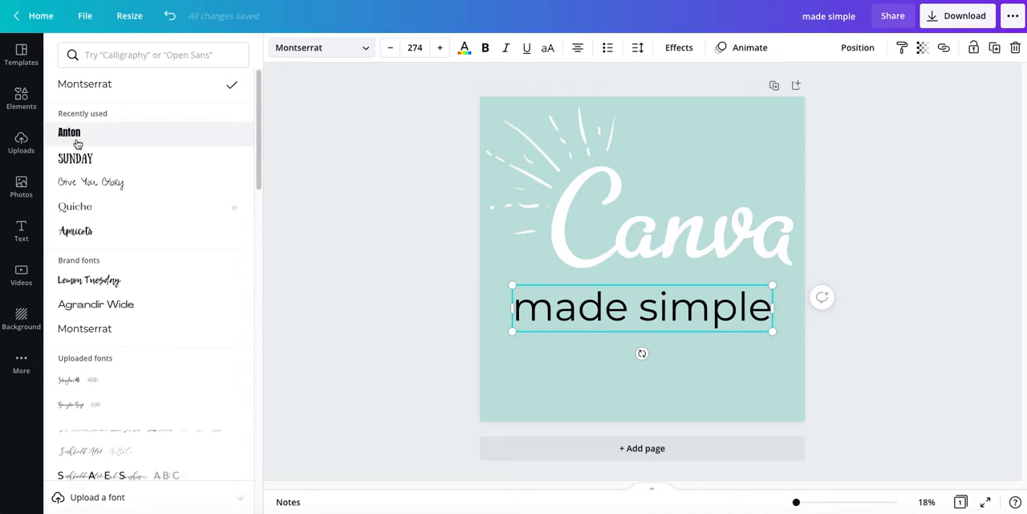
pyautogui.click(72, 139)
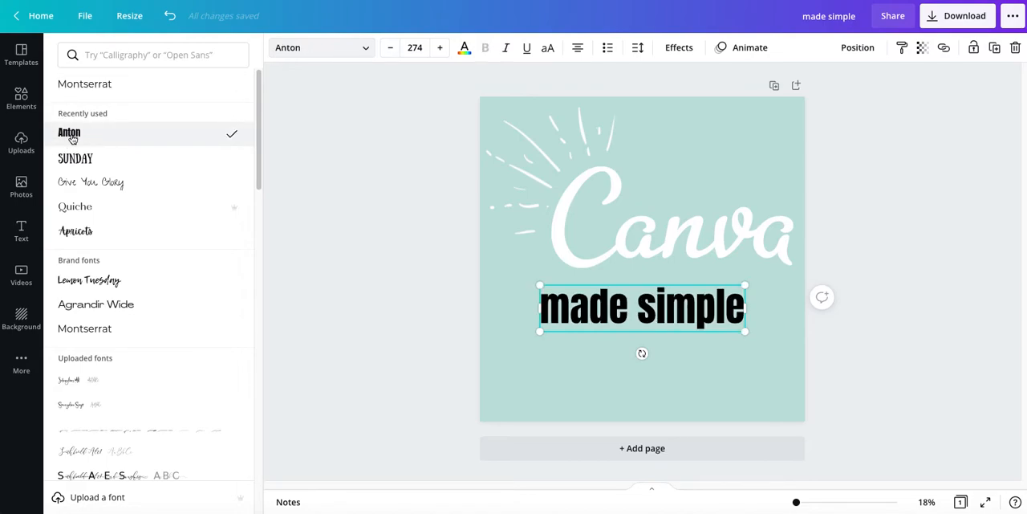
pyautogui.moveTo(539, 285); pyautogui.dragTo(505, 278)
pyautogui.moveTo(634, 295); pyautogui.dragTo(649, 309)
# Set the "made simple" text colour to the white from the document colours and deselect the text
pyautogui.click(464, 47)
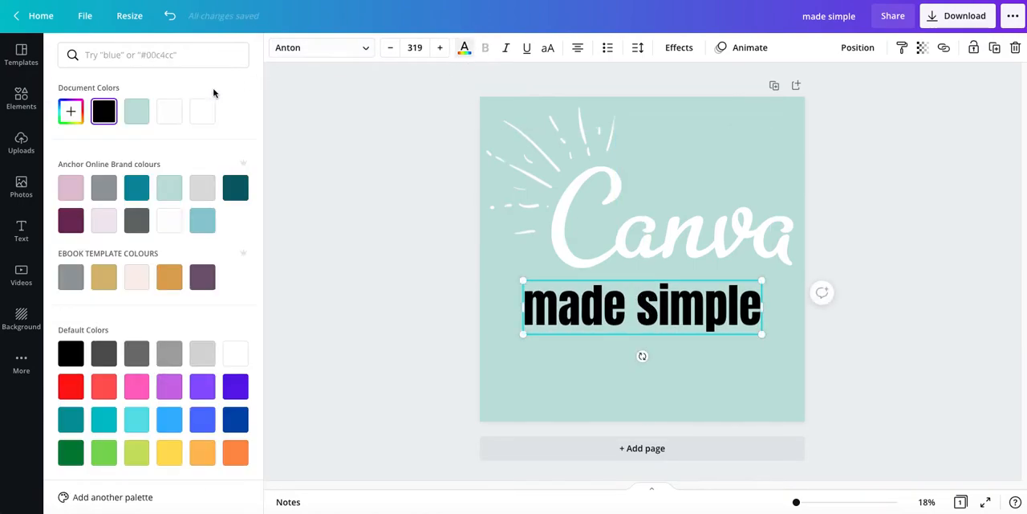
pyautogui.click(170, 113)
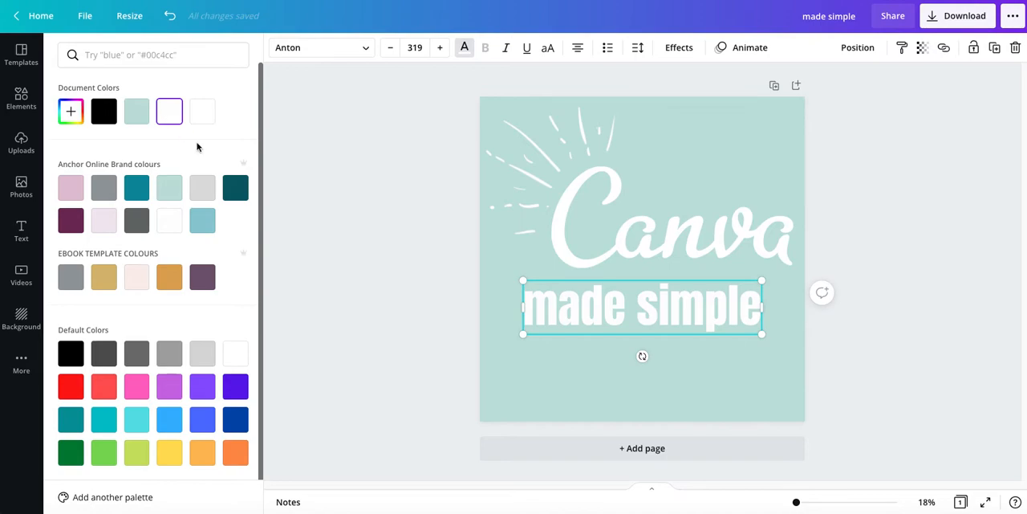
pyautogui.click(415, 286)
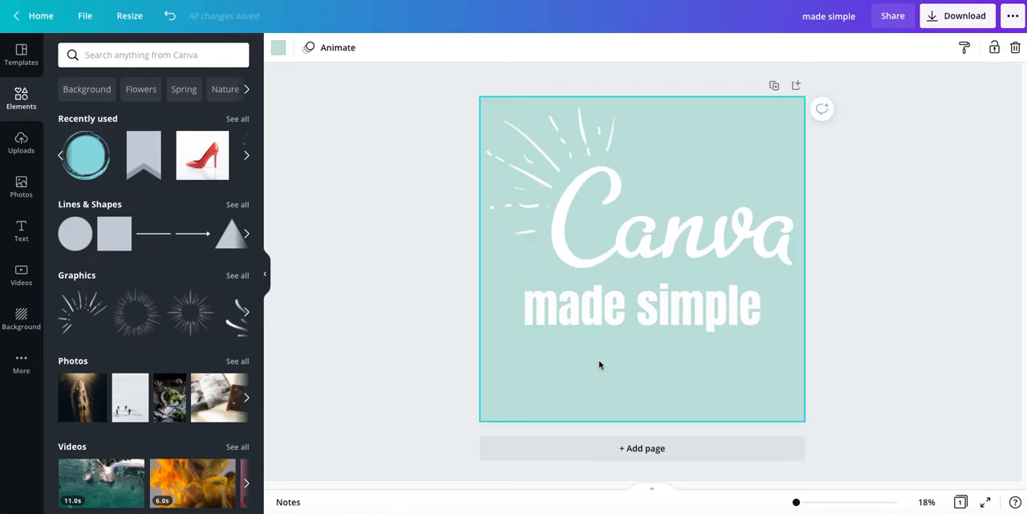
# Add the text "Podcast episode 1", shrink it to about size 164 and place it centred below "made simple"
pyautogui.press('t')
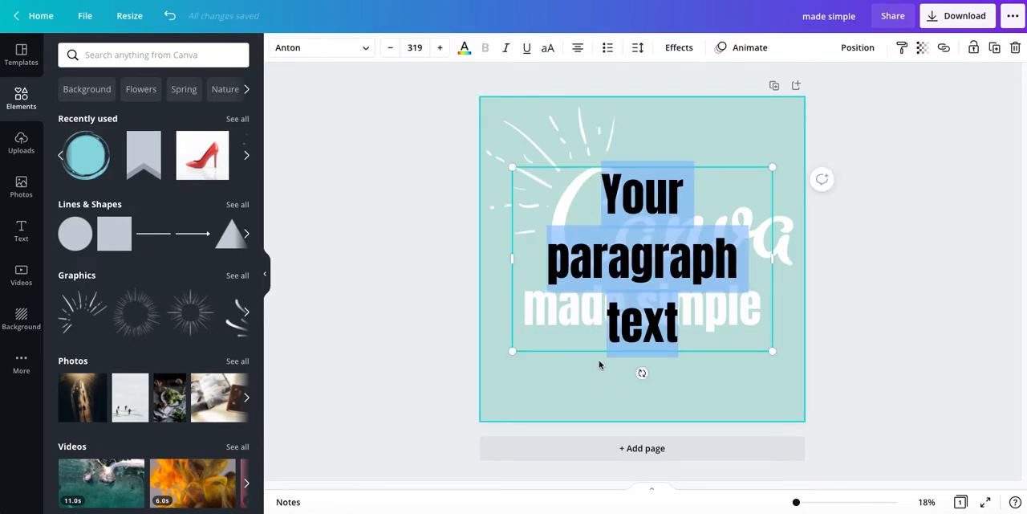
pyautogui.write('Podcast')
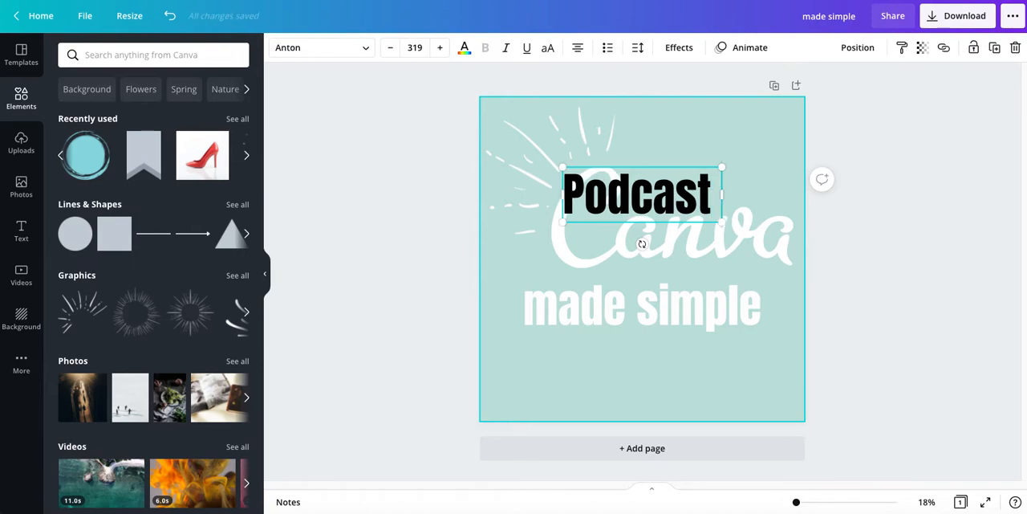
pyautogui.write(' epi')
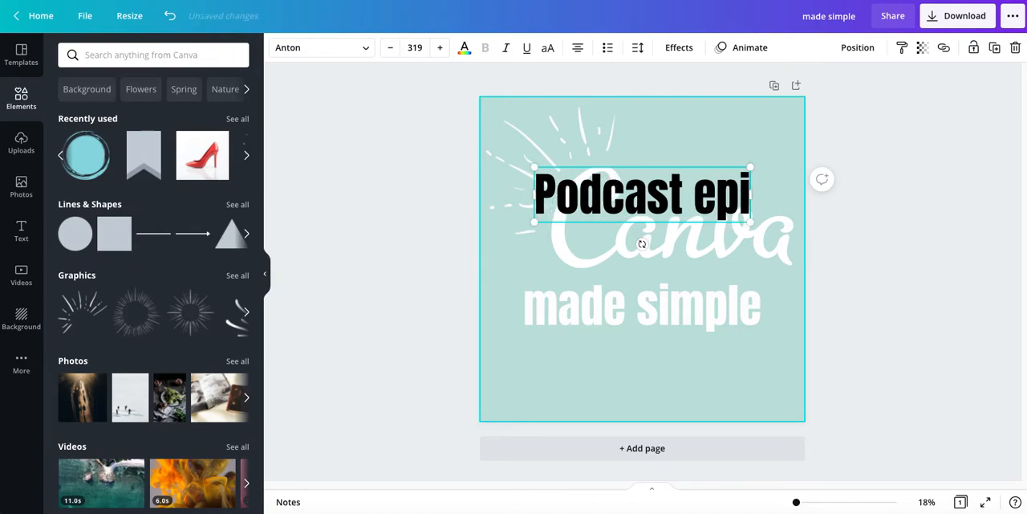
pyautogui.write('sode 1')
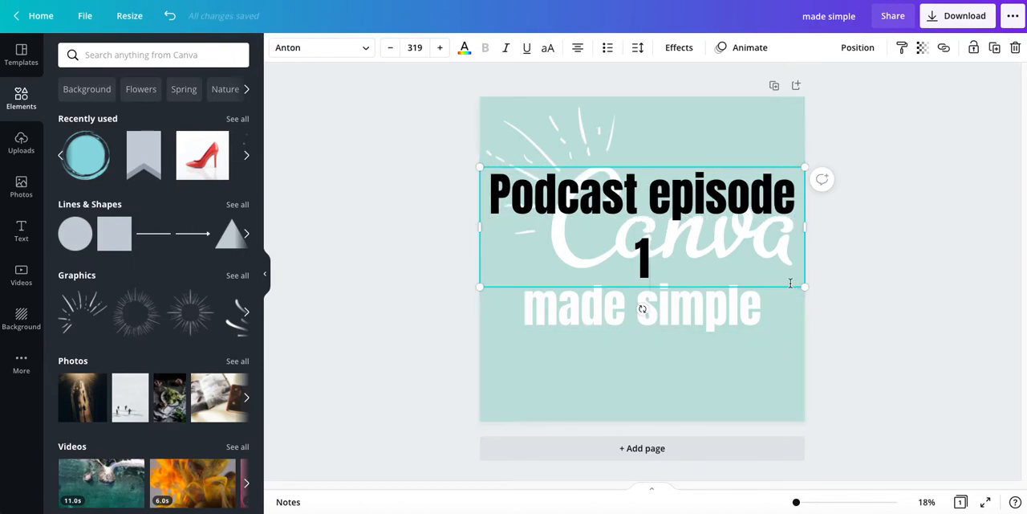
pyautogui.moveTo(805, 286); pyautogui.dragTo(681, 198)
pyautogui.click(410, 233)
pyautogui.moveTo(579, 170); pyautogui.dragTo(627, 363)
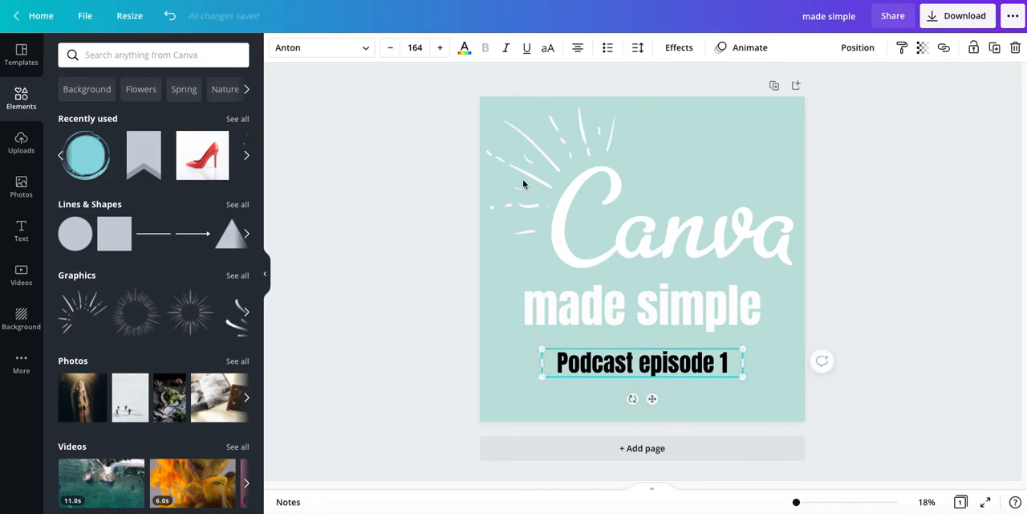
# Set the "Podcast episode 1" text colour to the white from the document colours
pyautogui.click(464, 50)
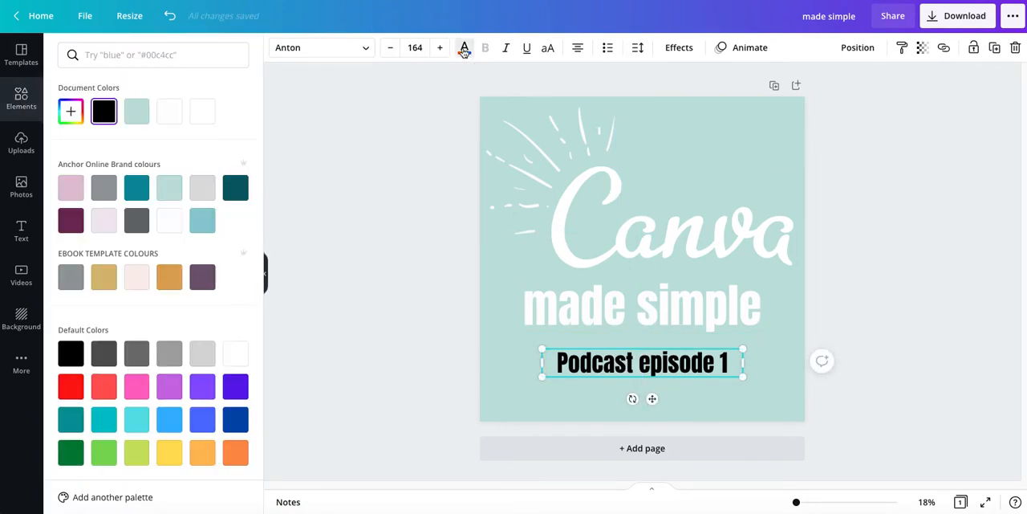
pyautogui.click(167, 116)
pyautogui.press('Escape')
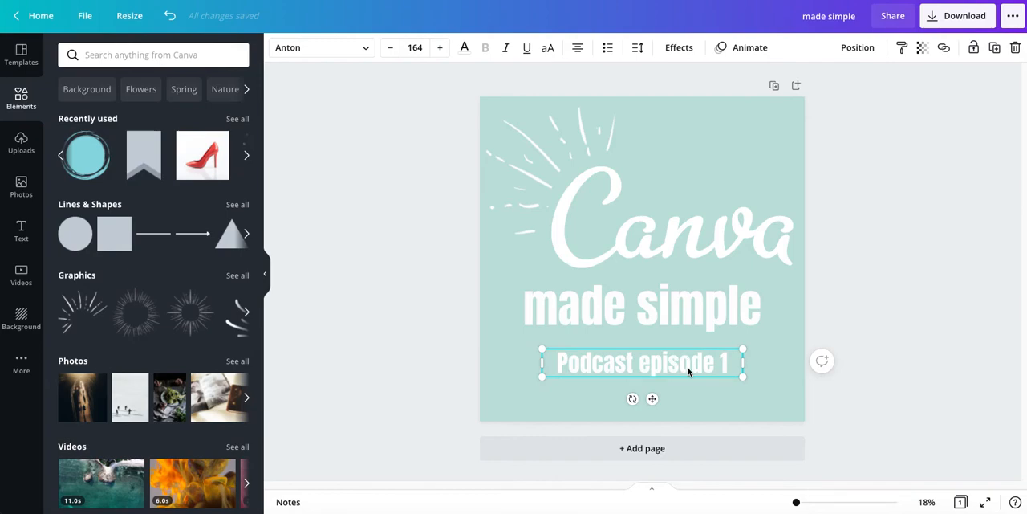
# Add the recently used brushed circle graphic, move it over the page's lower-left corner and enlarge it so it runs off the page
pyautogui.click(84, 155)
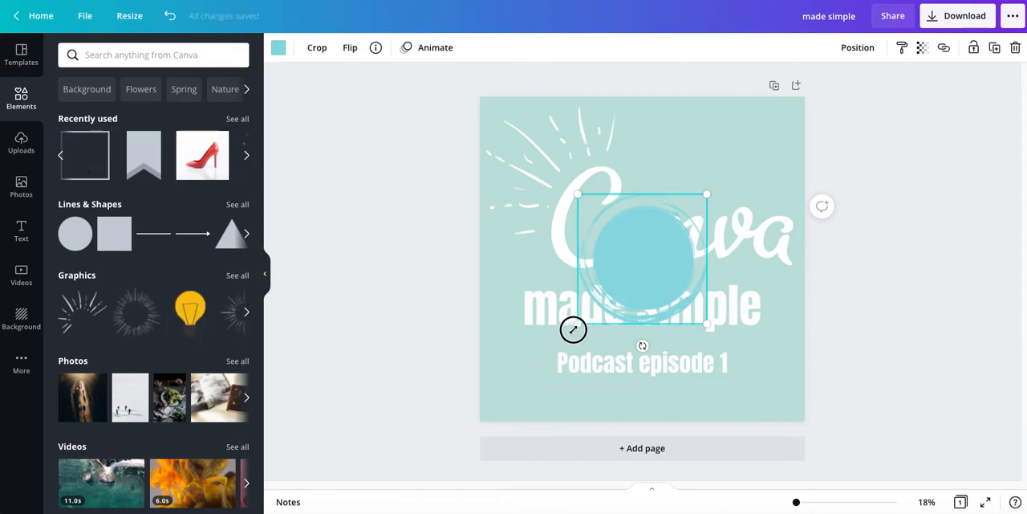
pyautogui.moveTo(521, 389); pyautogui.dragTo(513, 390)
pyautogui.moveTo(631, 258); pyautogui.dragTo(543, 355)
pyautogui.moveTo(621, 285); pyautogui.dragTo(631, 277)
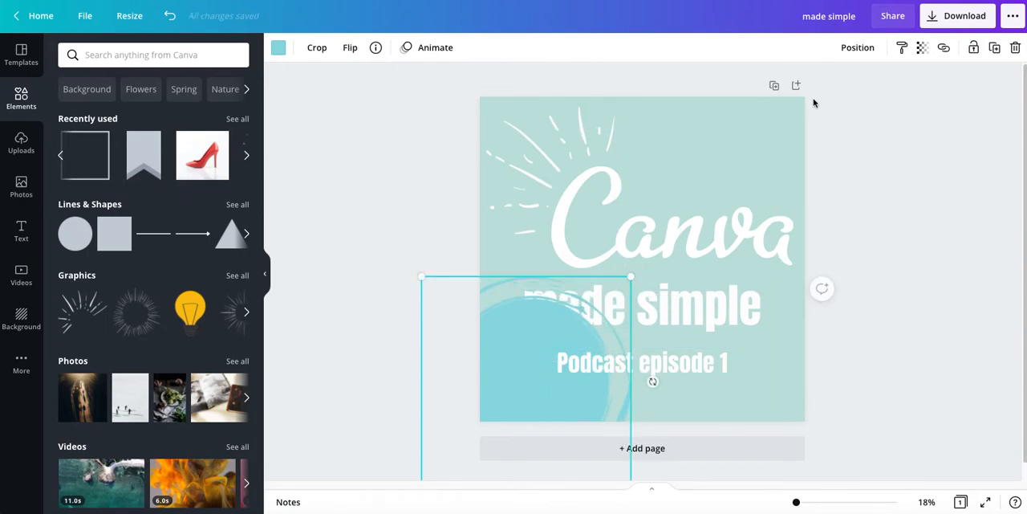
# Send the circle behind the text and set its colour to the pale brand colour #f1e8f1
pyautogui.click(855, 48)
pyautogui.click(825, 85)
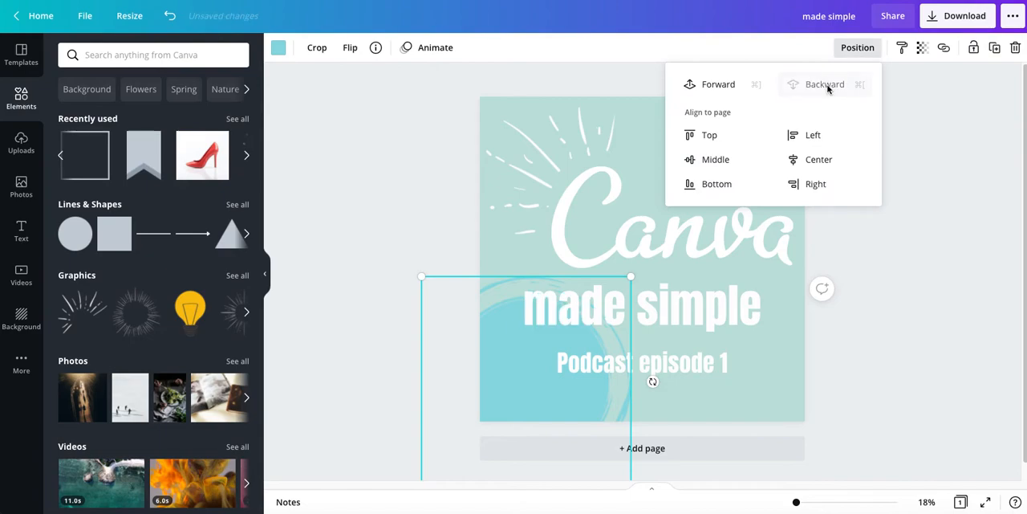
pyautogui.click(277, 49)
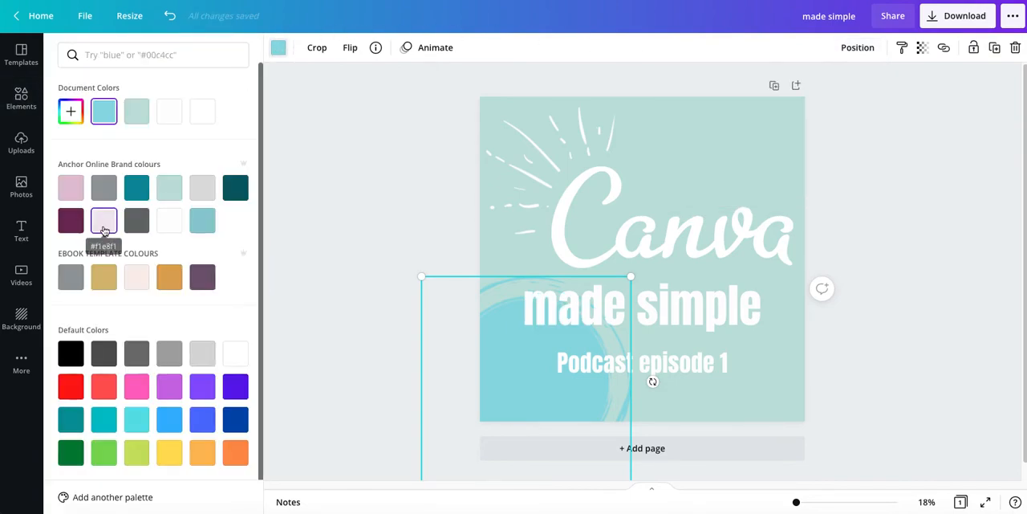
pyautogui.click(104, 222)
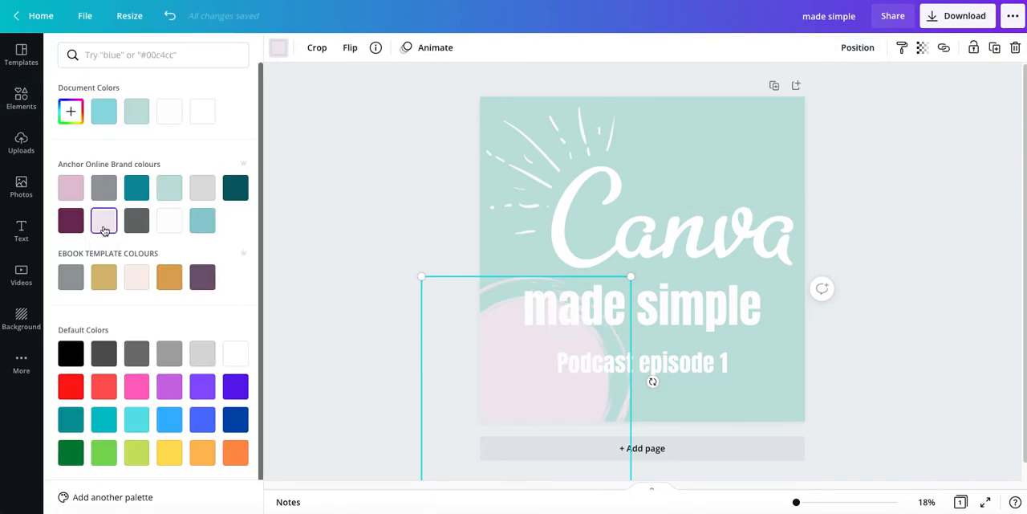
# Duplicate the pale circle and place the copy over the page's upper-right corner, partly off the page
pyautogui.click(998, 49)
pyautogui.moveTo(530, 380); pyautogui.dragTo(779, 101)
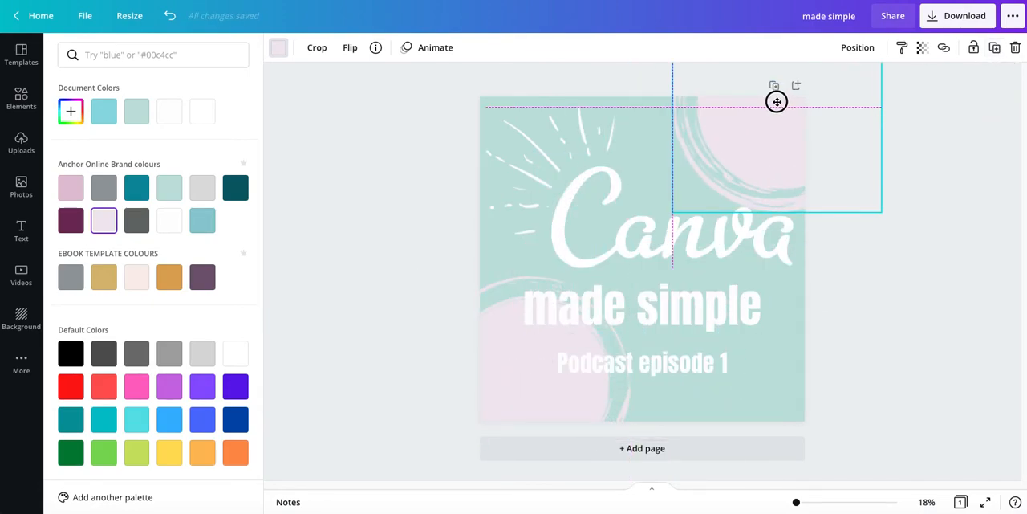
pyautogui.moveTo(777, 102); pyautogui.dragTo(764, 123)
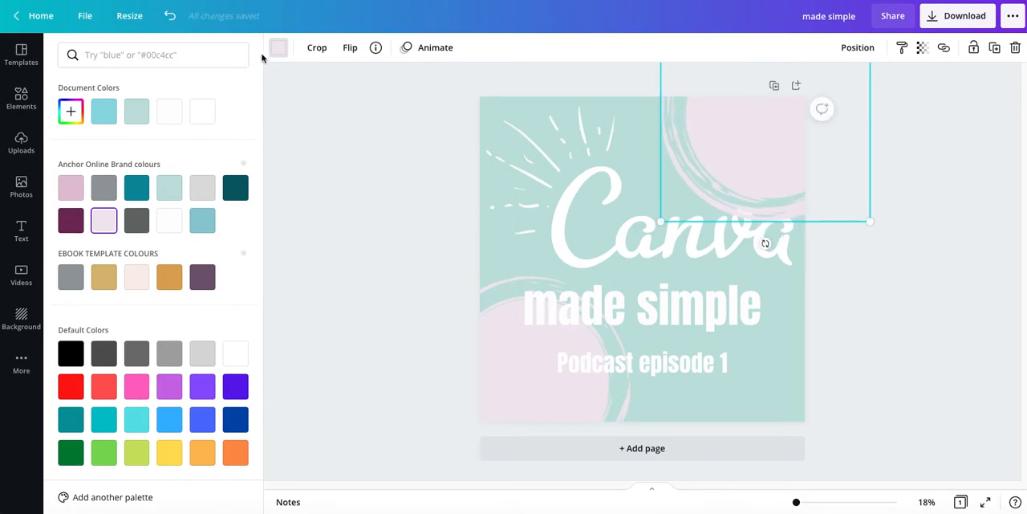
# Set the upper-right circle's colour to the light blue brand colour and deselect it
pyautogui.click(203, 220)
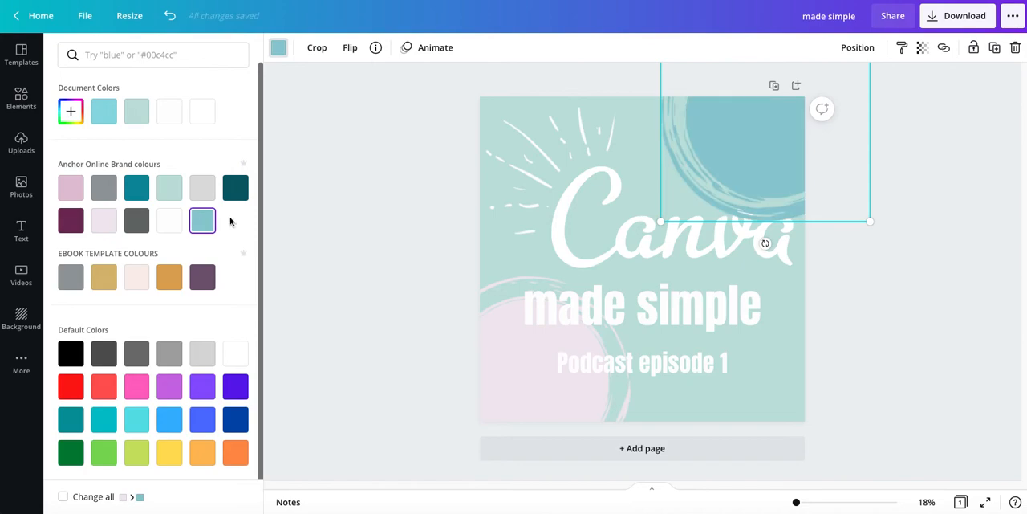
pyautogui.click(857, 48)
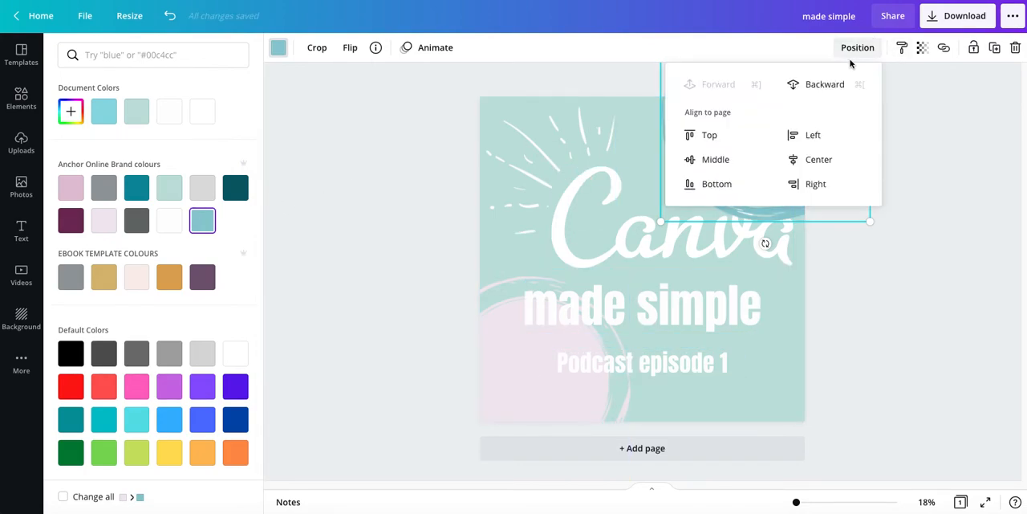
pyautogui.click(883, 340)
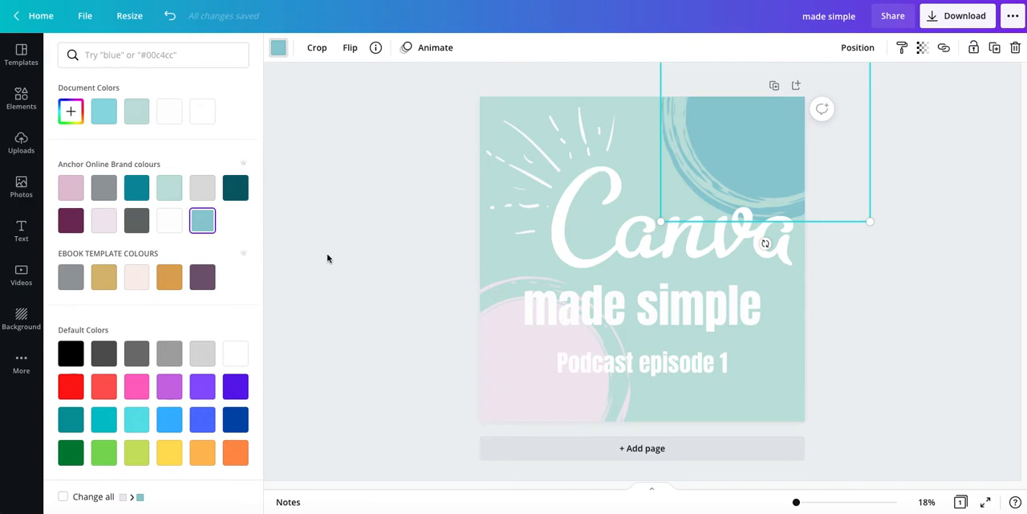
pyautogui.click(366, 257)
pyautogui.click(369, 257)
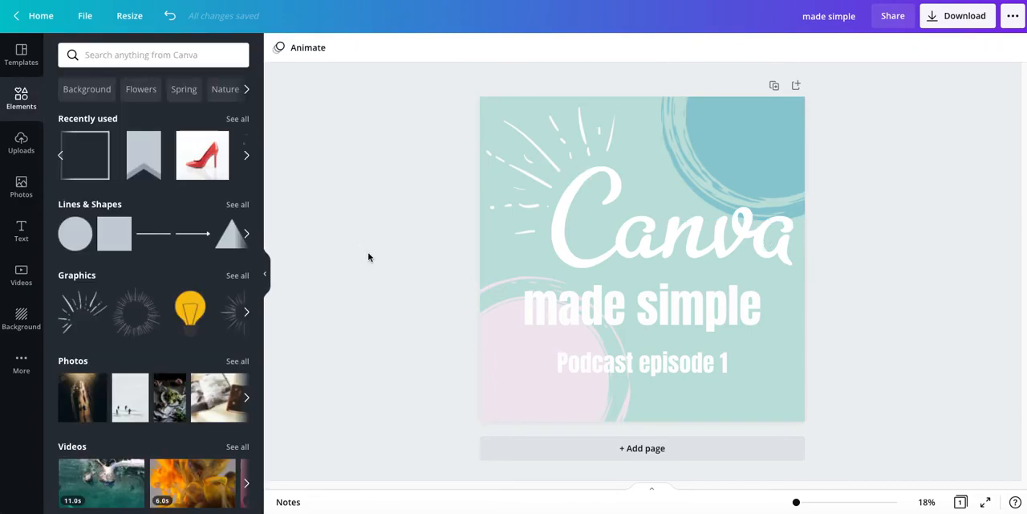
# Add the recently used square outline, align it to the page's upper-left corner and shrink it
pyautogui.click(89, 152)
pyautogui.moveTo(642, 259); pyautogui.dragTo(569, 187)
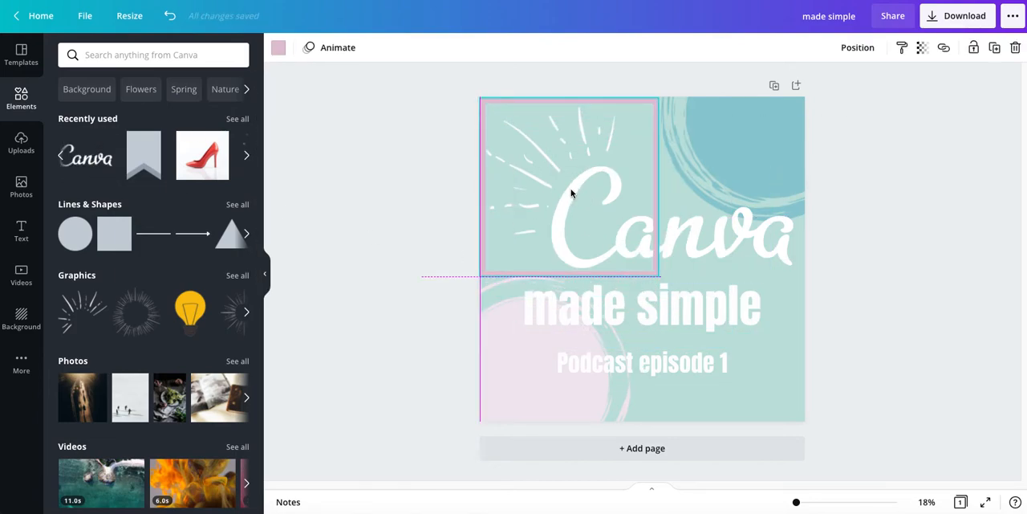
pyautogui.moveTo(660, 276); pyautogui.dragTo(594, 227)
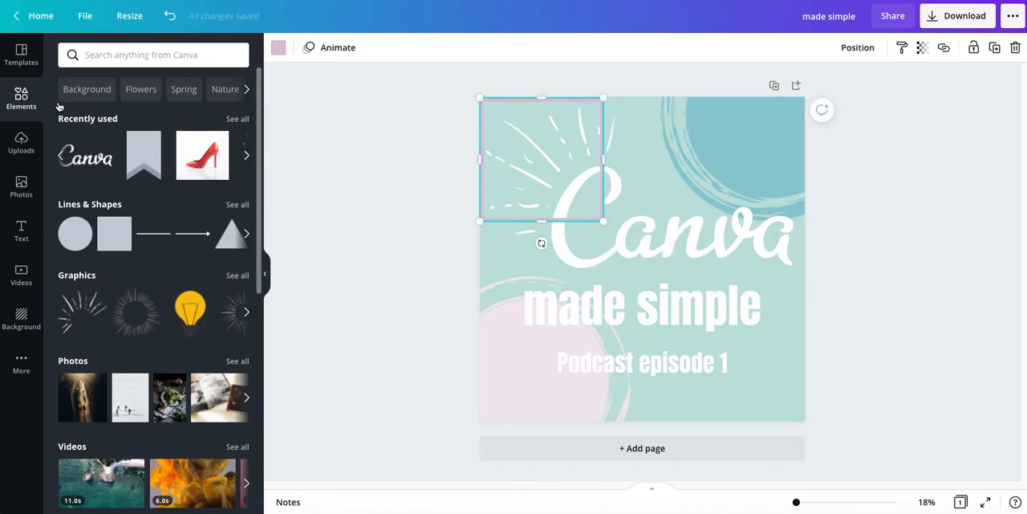
# Search the elements for "square" to examine the available square outlines
pyautogui.click(132, 57)
pyautogui.write('s')
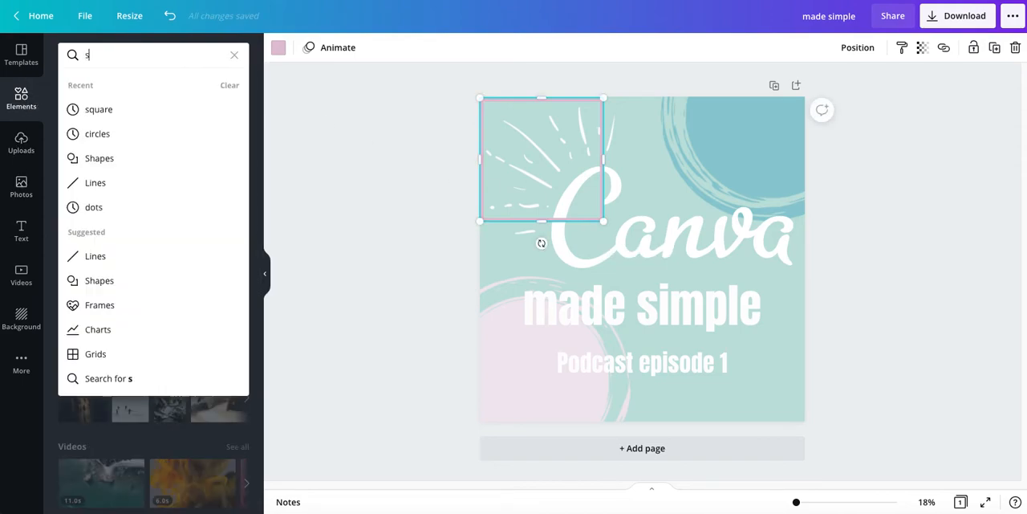
pyautogui.write('quare')
pyautogui.press('Return')
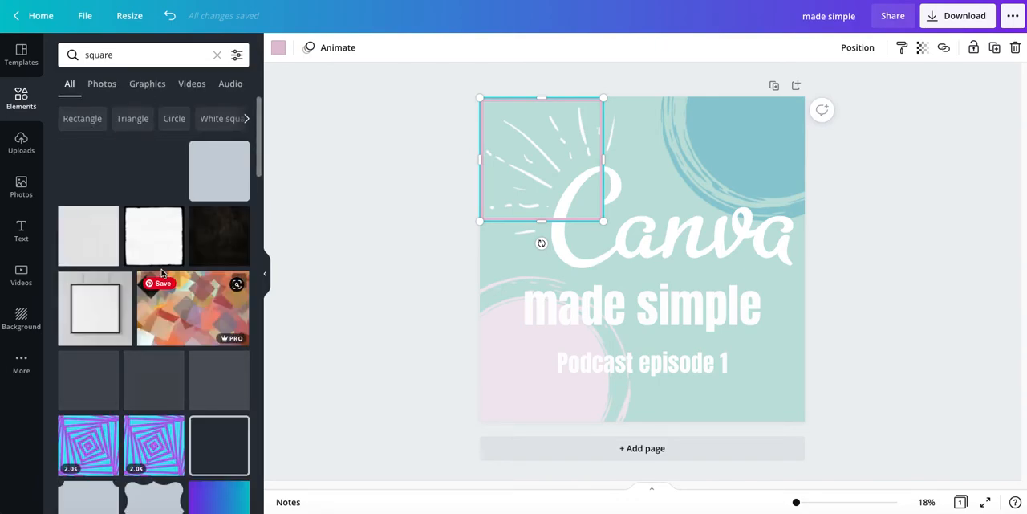
pyautogui.click(17, 100)
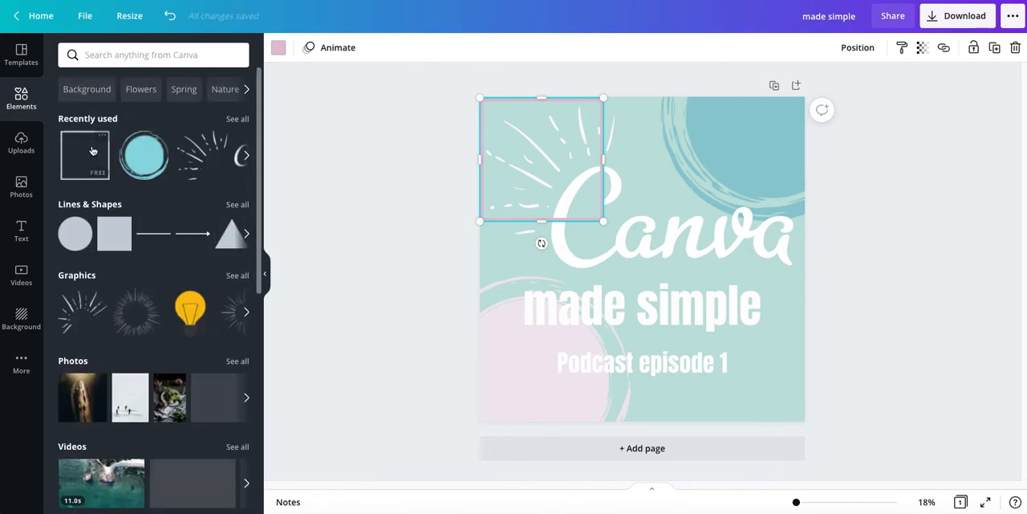
pyautogui.click(112, 52)
pyautogui.write('square')
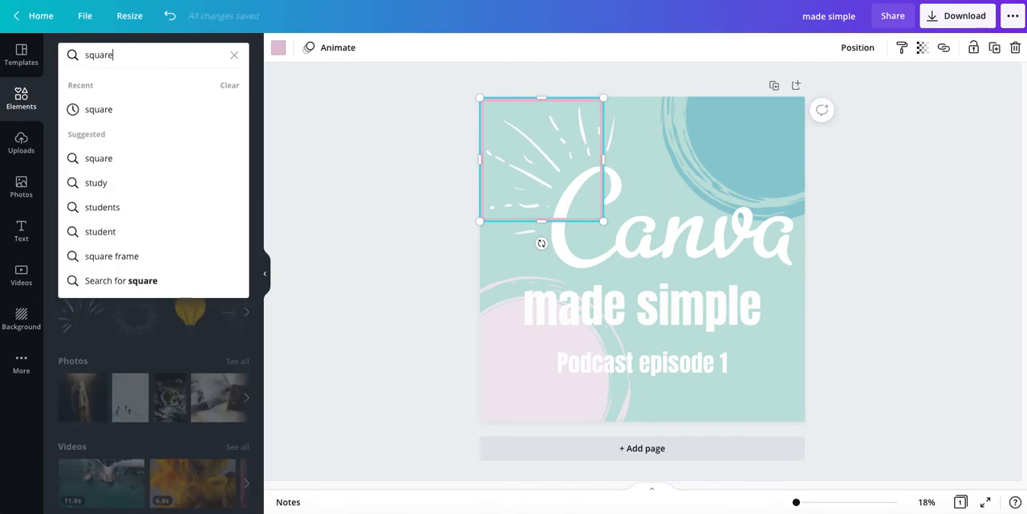
pyautogui.press('Return')
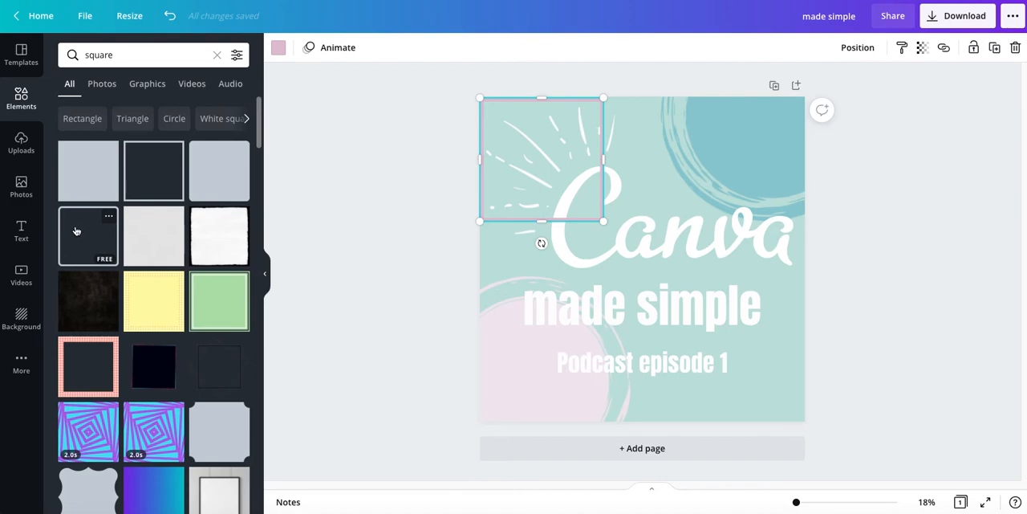
# Stretch the pink square outline to the page's right and bottom edges so it borders the whole cover, and deselect it
pyautogui.moveTo(620, 234); pyautogui.dragTo(535, 206)
pyautogui.moveTo(558, 137); pyautogui.dragTo(805, 140)
pyautogui.moveTo(650, 175); pyautogui.dragTo(631, 419)
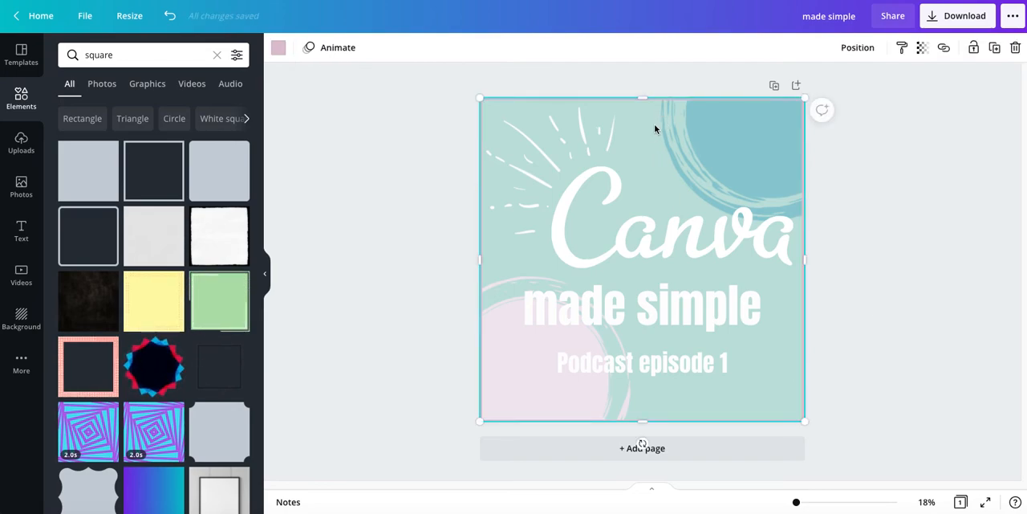
pyautogui.click(391, 180)
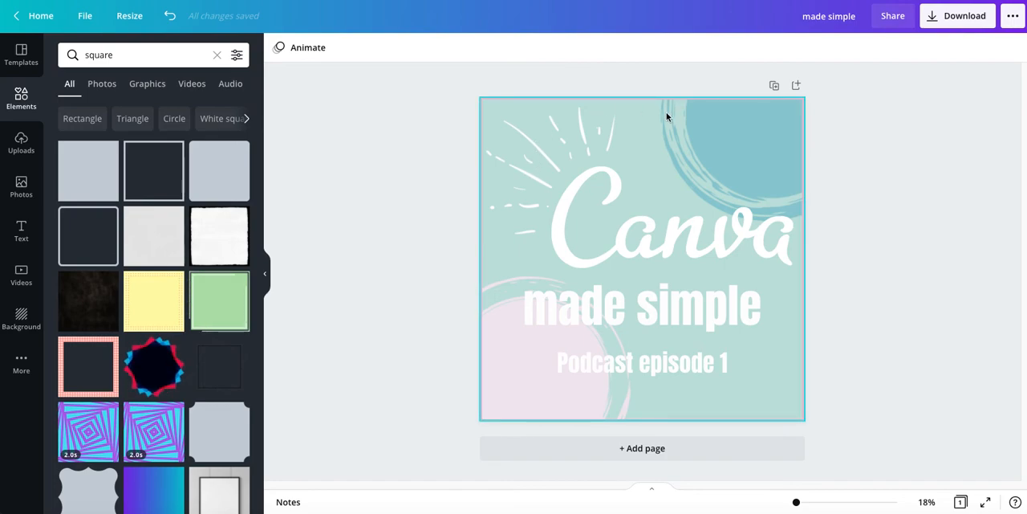